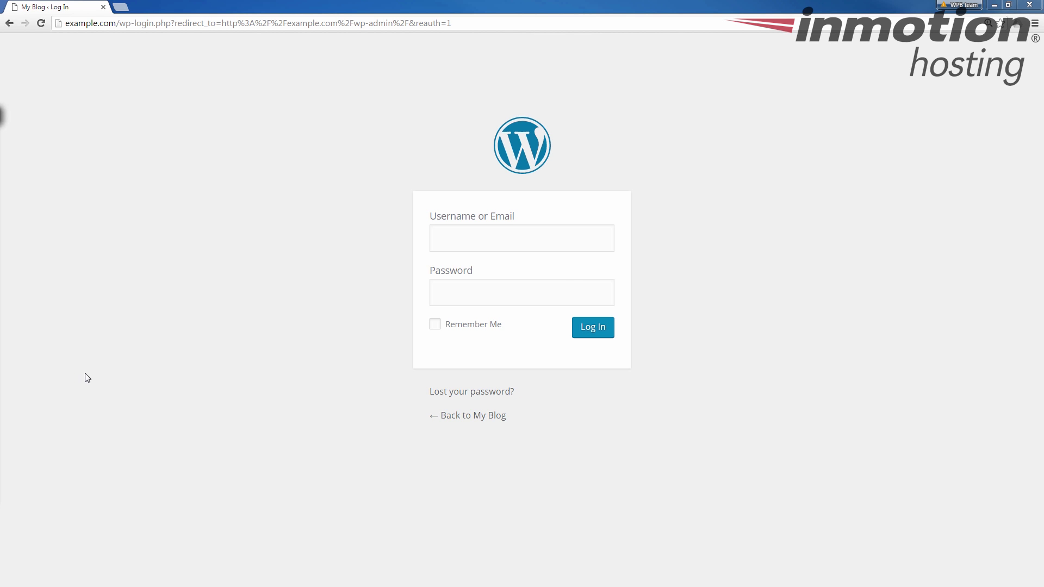
# Step: Log in to the My Blog admin as 'admin' with the account password
pyautogui.click(555, 241)
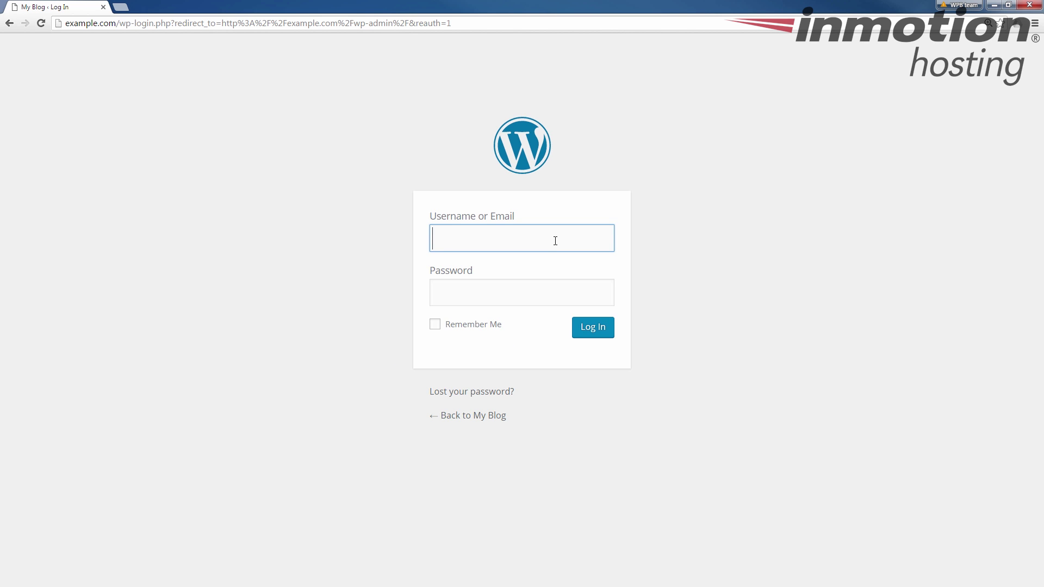
pyautogui.write('admin')
pyautogui.press('Tab')
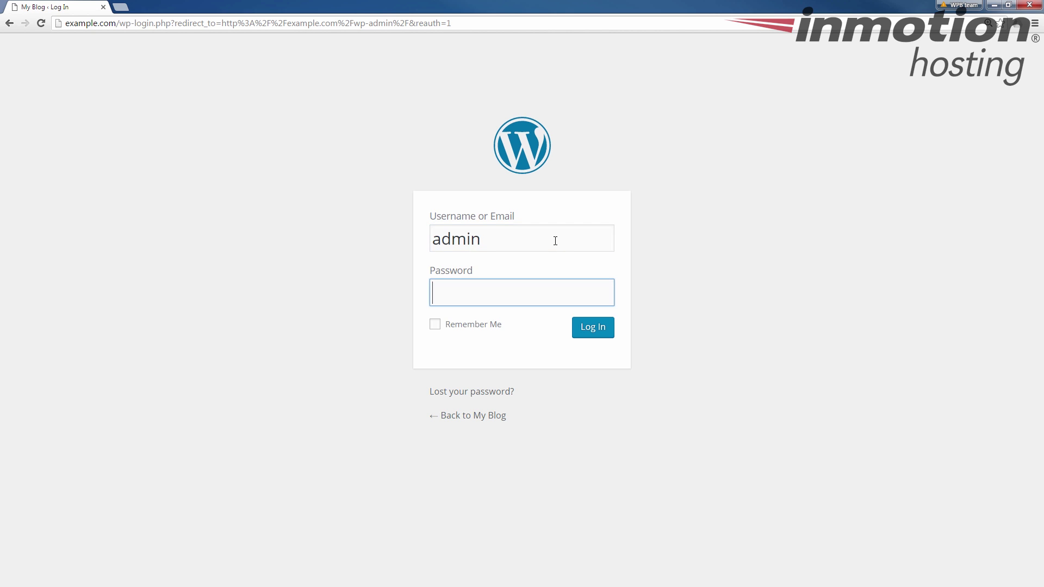
pyautogui.write('•••••••••••')
pyautogui.press('Return')
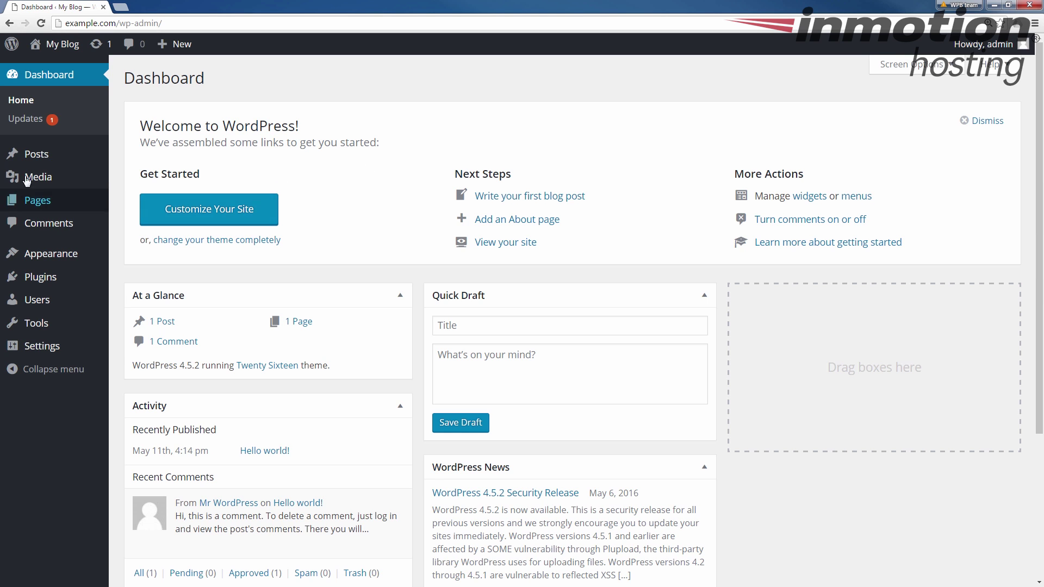
# Step: Create a new post titled 'This is a test' and publish it
pyautogui.click(42, 161)
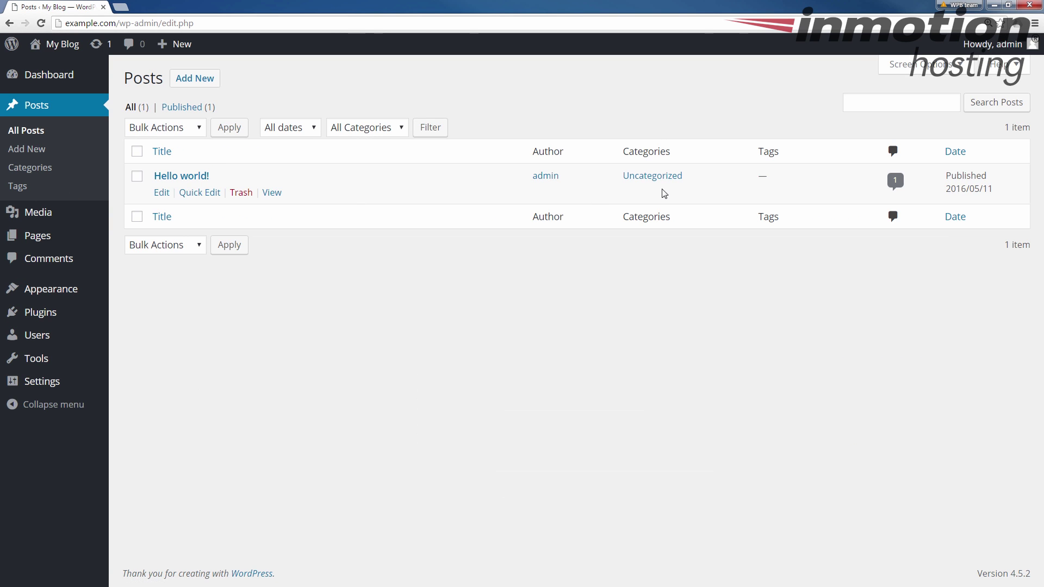
pyautogui.click(199, 81)
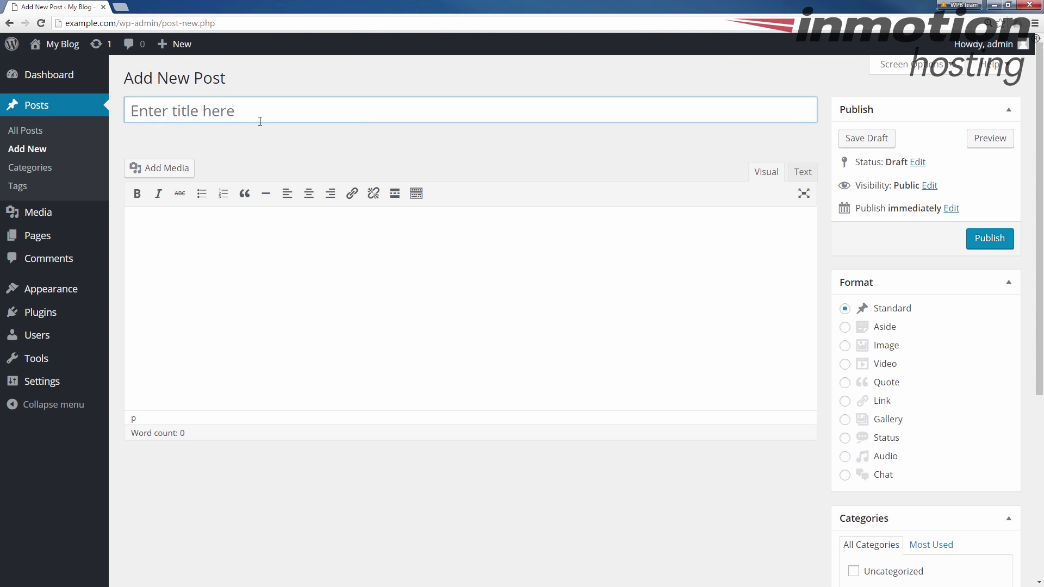
pyautogui.write('Thi')
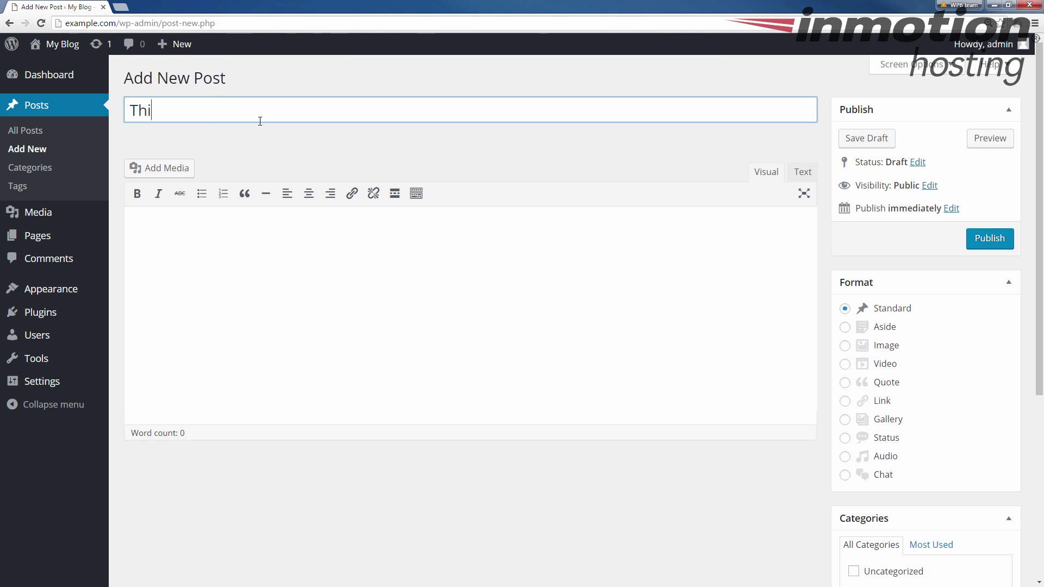
pyautogui.write('s is a test')
pyautogui.click(987, 239)
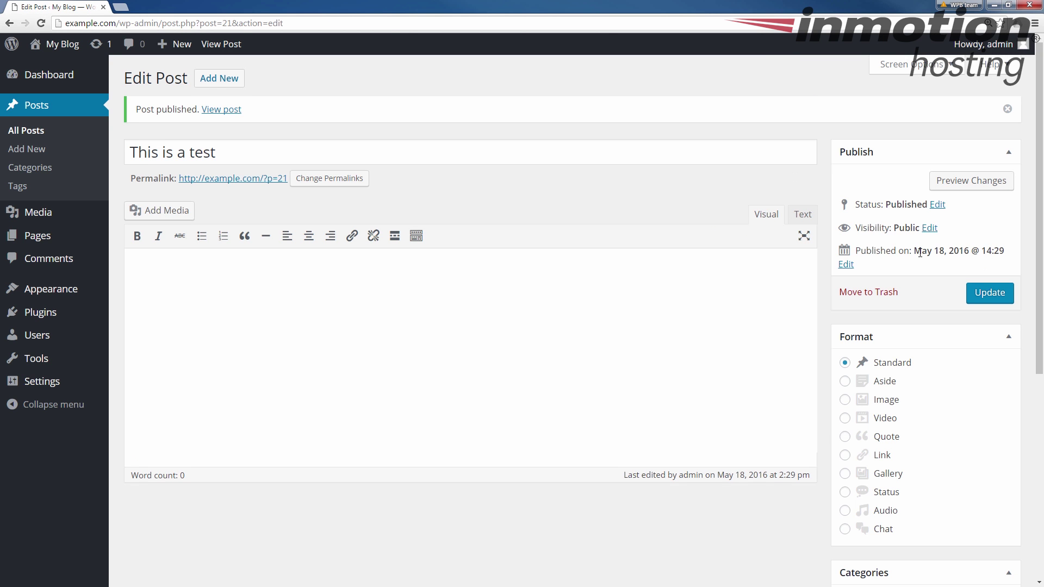
pyautogui.moveTo(858, 252); pyautogui.dragTo(1009, 252)
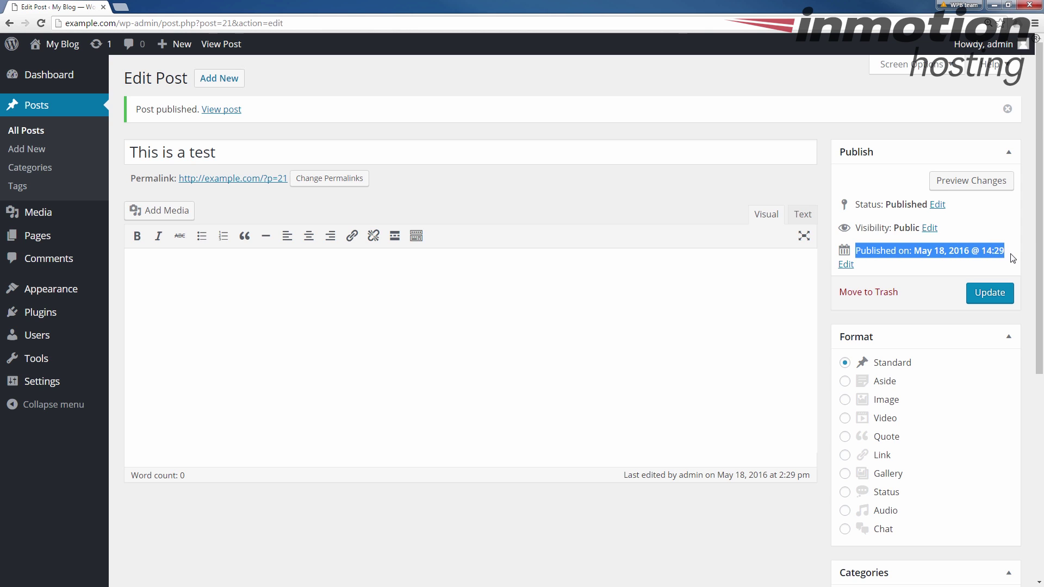
pyautogui.click(1013, 258)
pyautogui.moveTo(1006, 252); pyautogui.dragTo(858, 251)
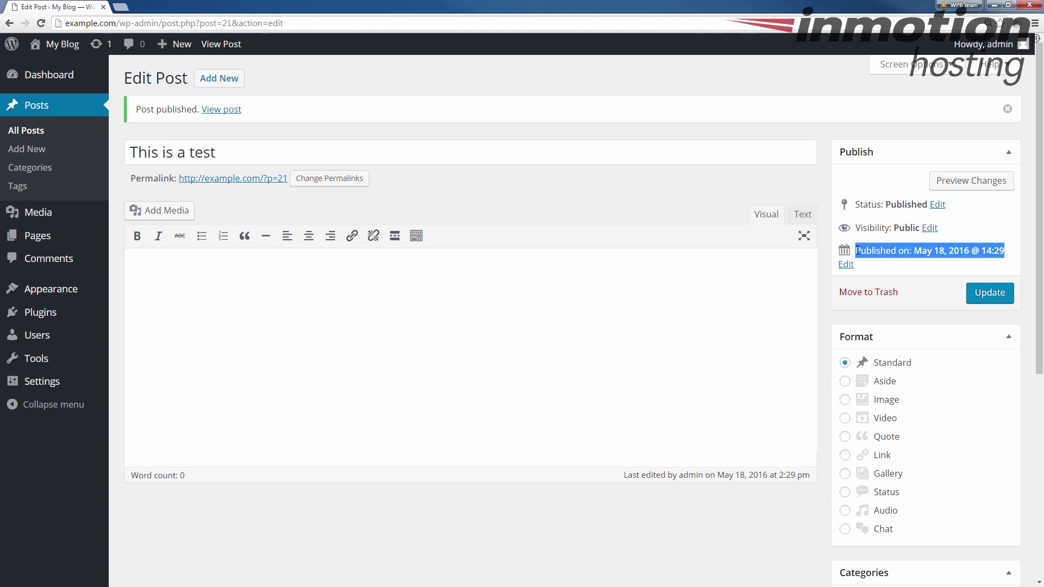
pyautogui.click(1012, 256)
pyautogui.moveTo(1011, 257); pyautogui.dragTo(994, 251)
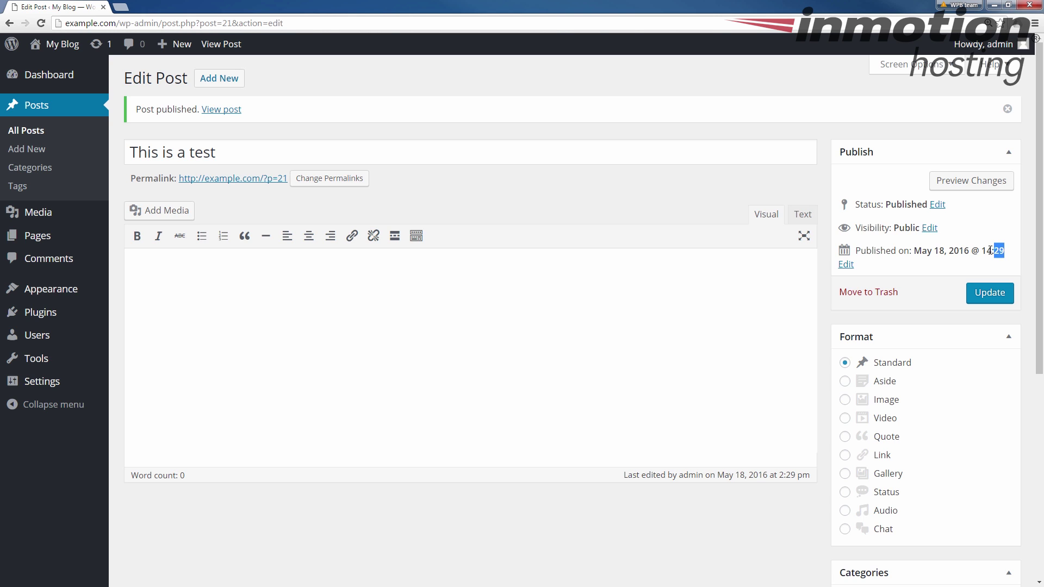
pyautogui.moveTo(991, 250); pyautogui.dragTo(982, 251)
pyautogui.click(991, 250)
pyautogui.moveTo(983, 250); pyautogui.dragTo(1004, 250)
pyautogui.moveTo(52, 387)
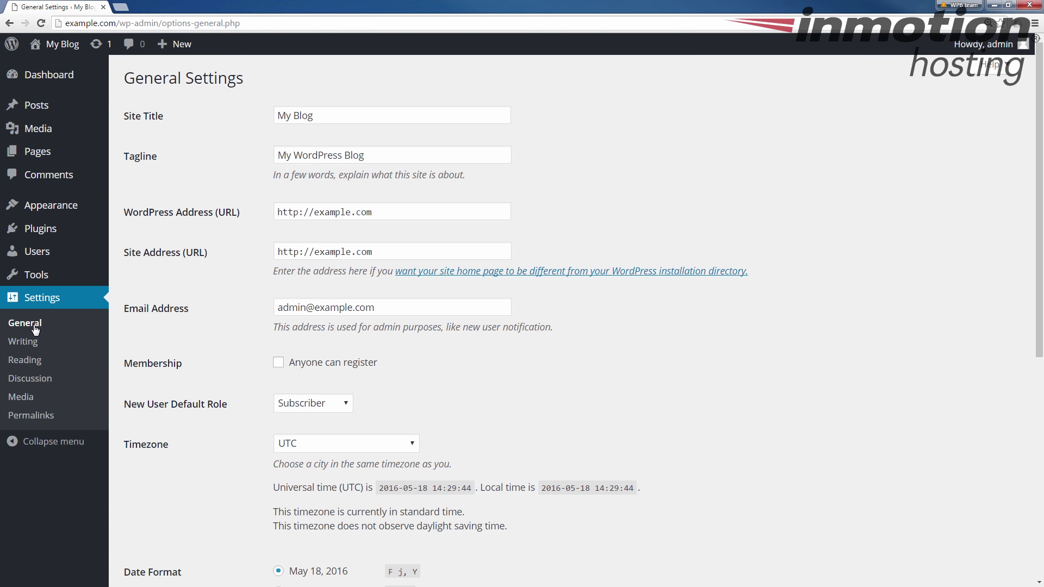
# Step: Highlight the General Settings page title and browse the Timezone dropdown list
pyautogui.moveTo(257, 81); pyautogui.dragTo(119, 80)
pyautogui.scroll(-5, 226, 234)
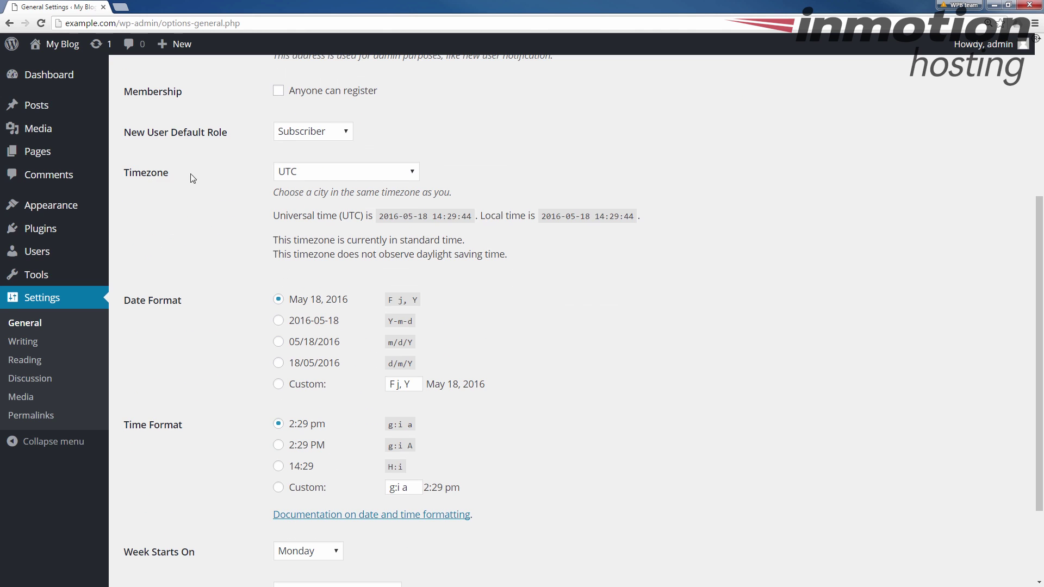
pyautogui.click(341, 173)
pyautogui.scroll(-10, 345, 231)
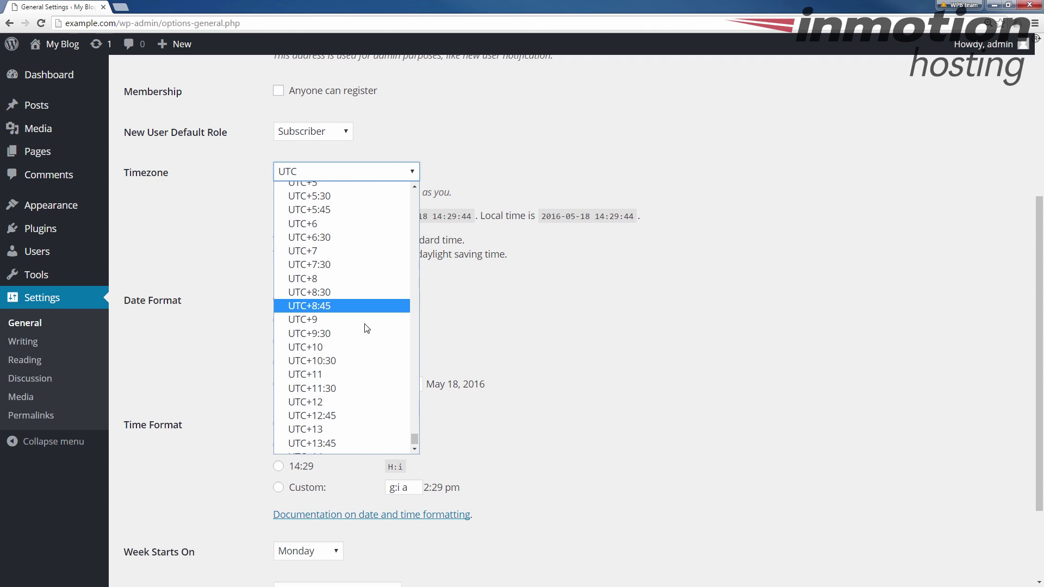
pyautogui.scroll(15, 319, 291)
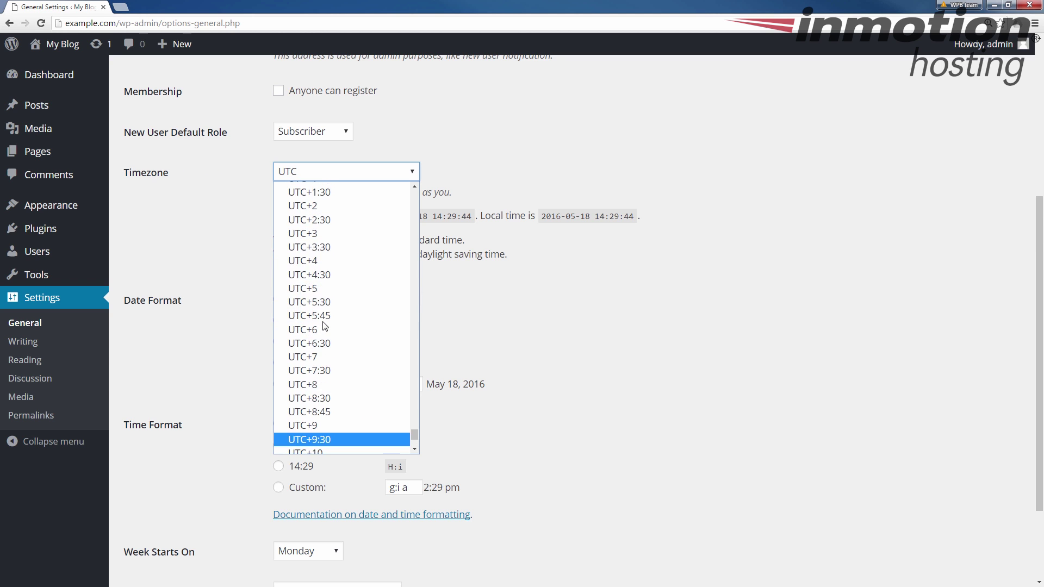
pyautogui.scroll(-15, 320, 326)
pyautogui.scroll(-1, 332, 340)
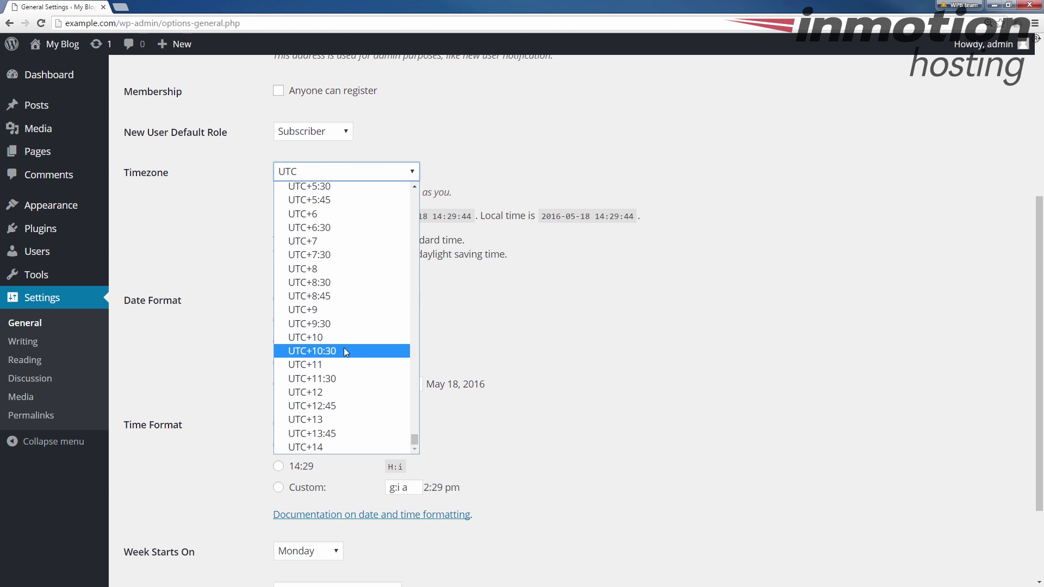
pyautogui.scroll(18, 344, 348)
pyautogui.scroll(-10, 348, 386)
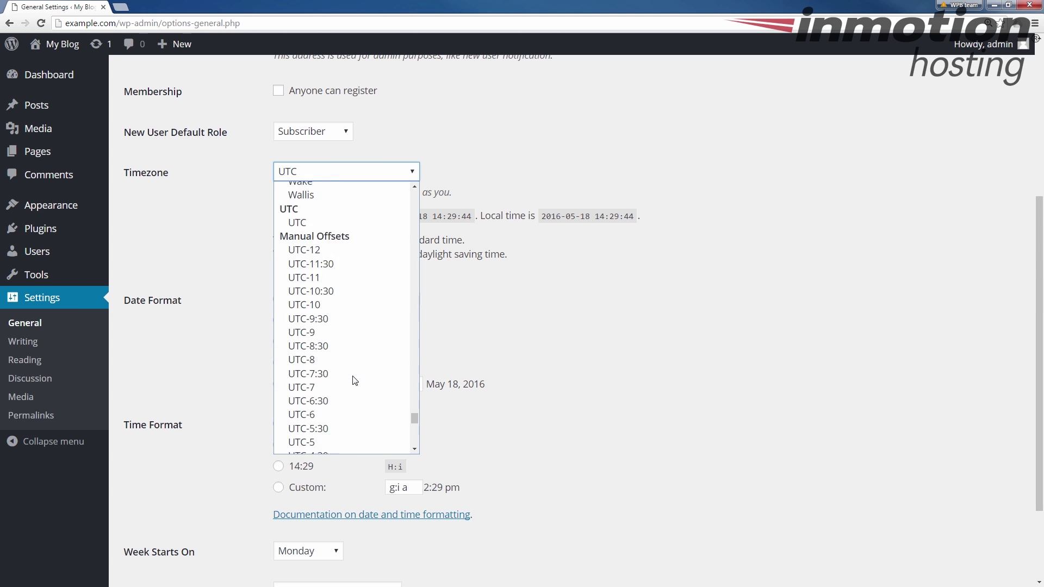
pyautogui.scroll(15, 338, 337)
pyautogui.scroll(20, 335, 308)
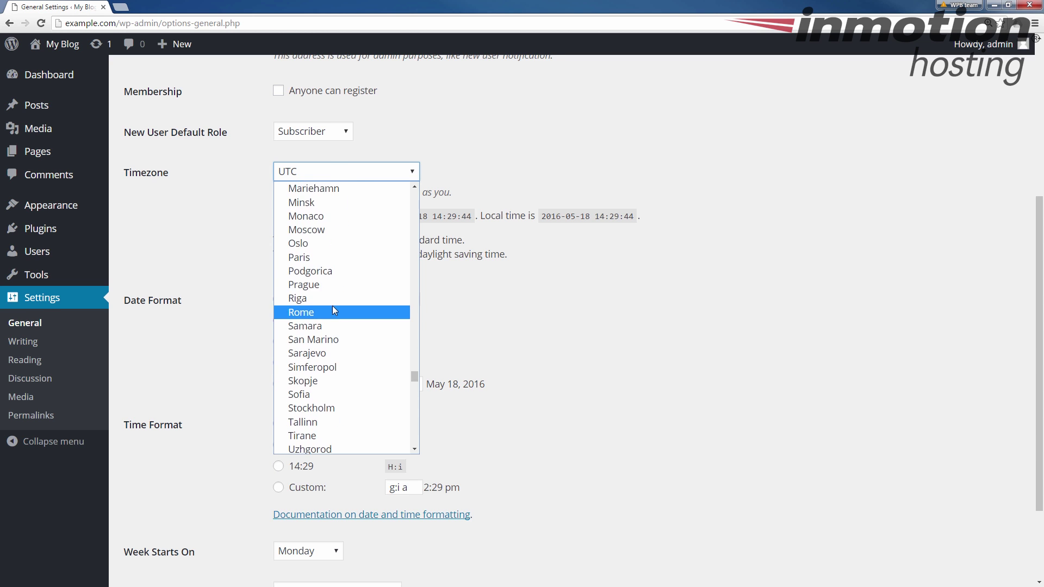
# Step: Select New York as the site timezone, replacing UTC
pyautogui.press('Down')
pyautogui.press('Down')
pyautogui.press('Down')
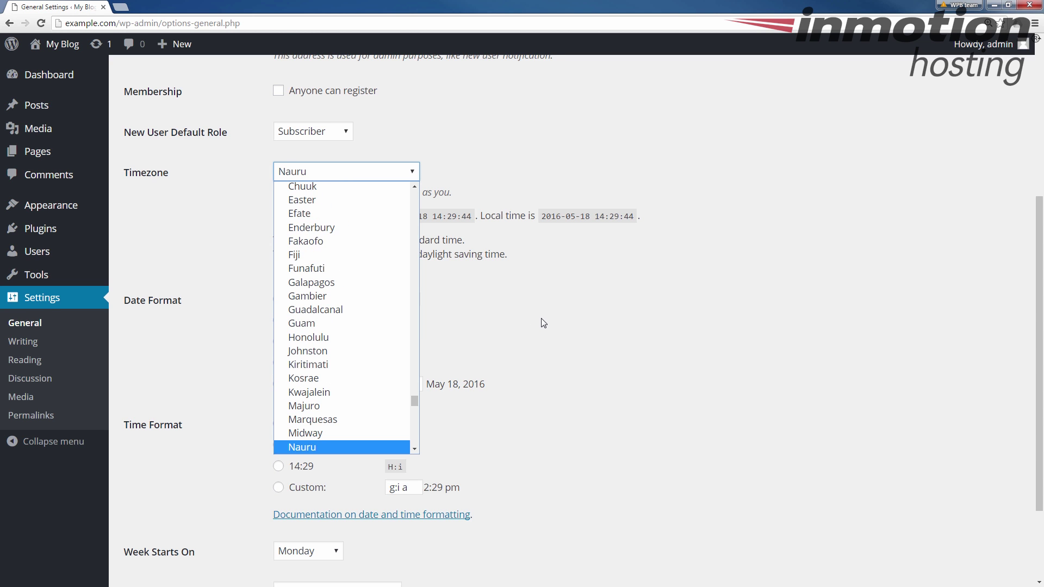
pyautogui.press('n')
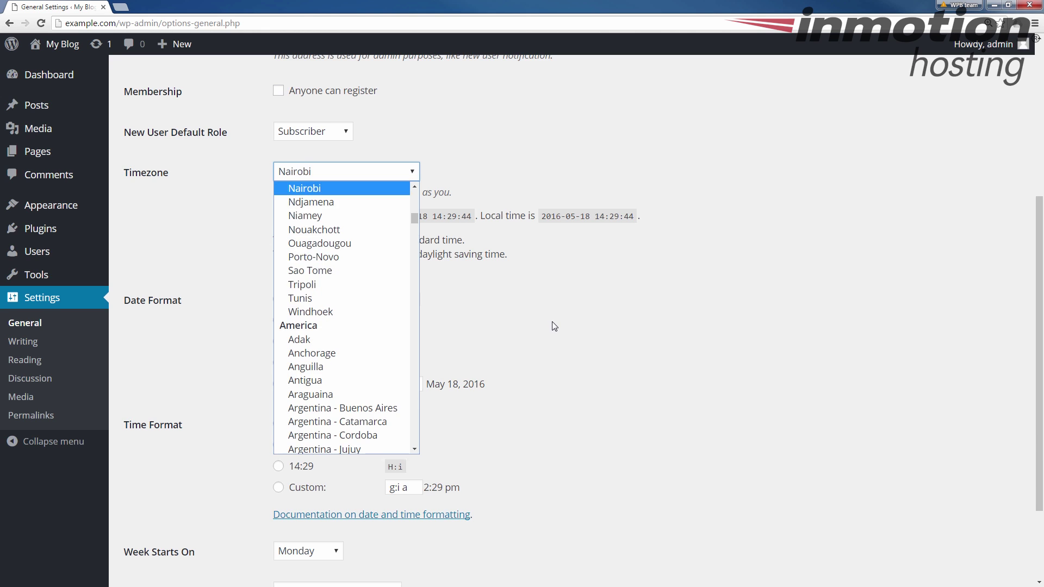
pyautogui.press('Down')
pyautogui.press('Down')
pyautogui.press('Down')
pyautogui.press('n')
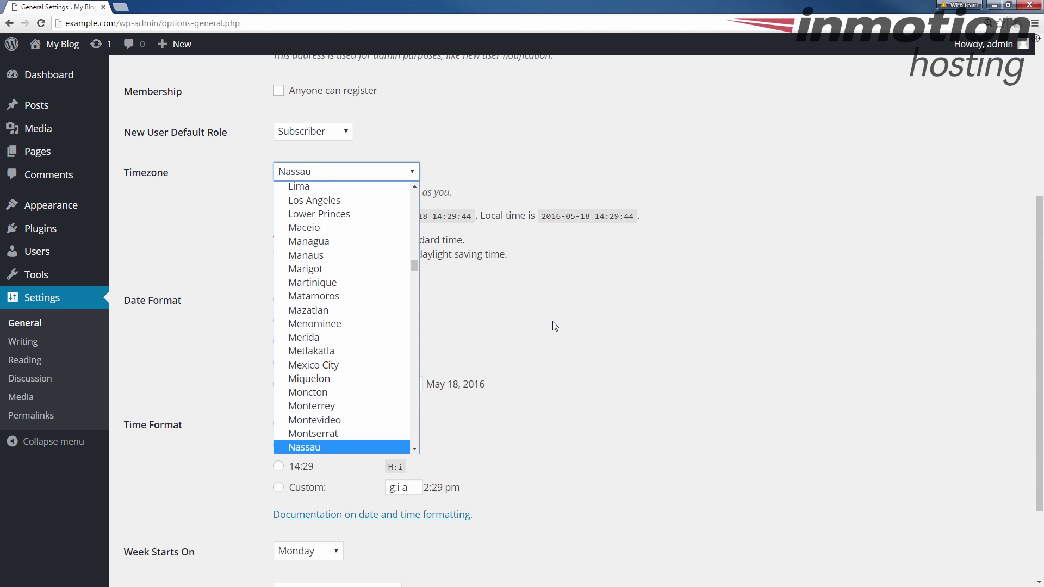
pyautogui.press('Down')
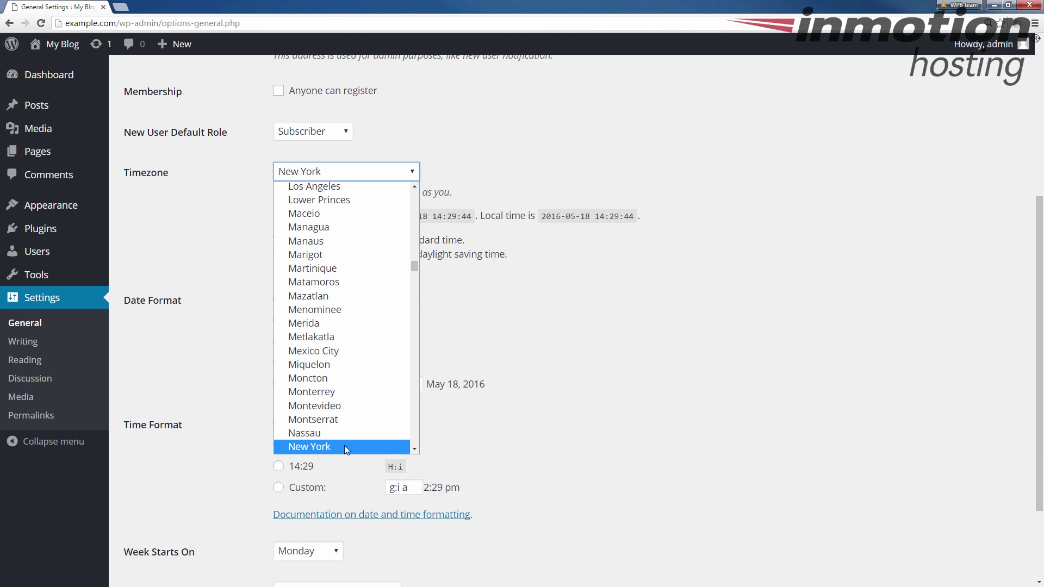
pyautogui.click(344, 447)
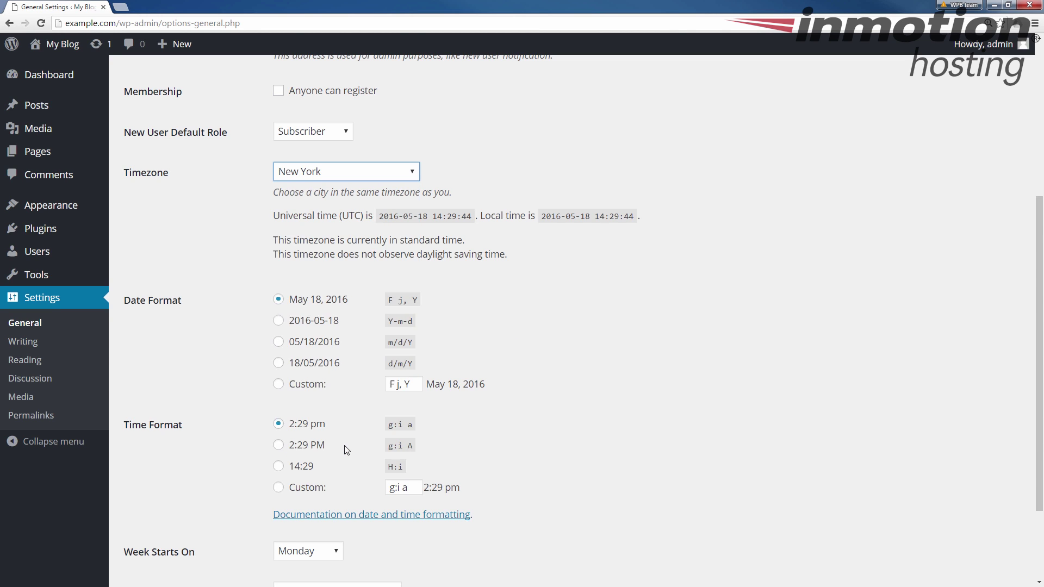
pyautogui.click(246, 231)
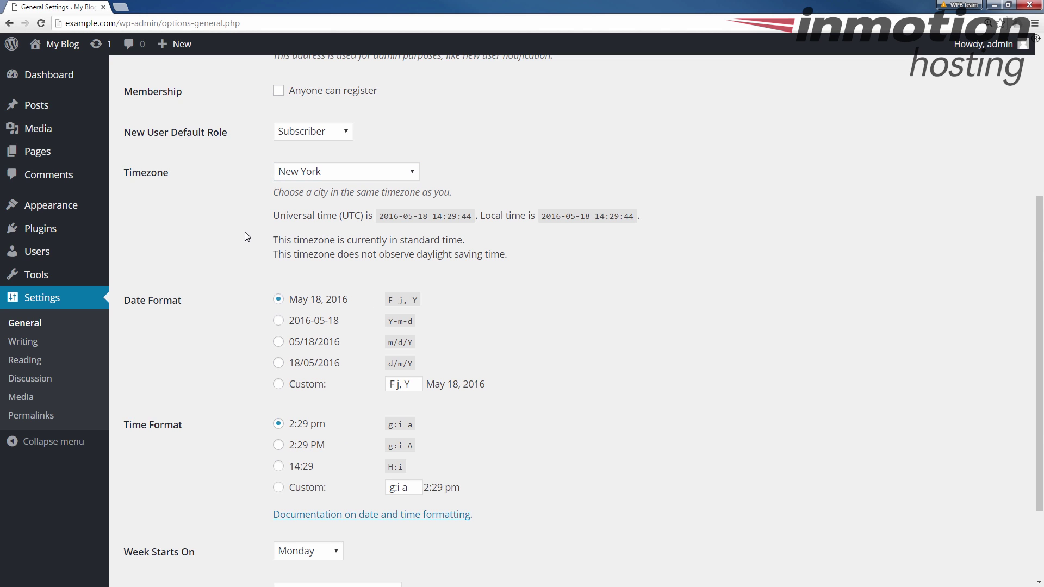
# Step: Save the New York timezone and highlight the Settings saved confirmation
pyautogui.scroll(-2, 218, 245)
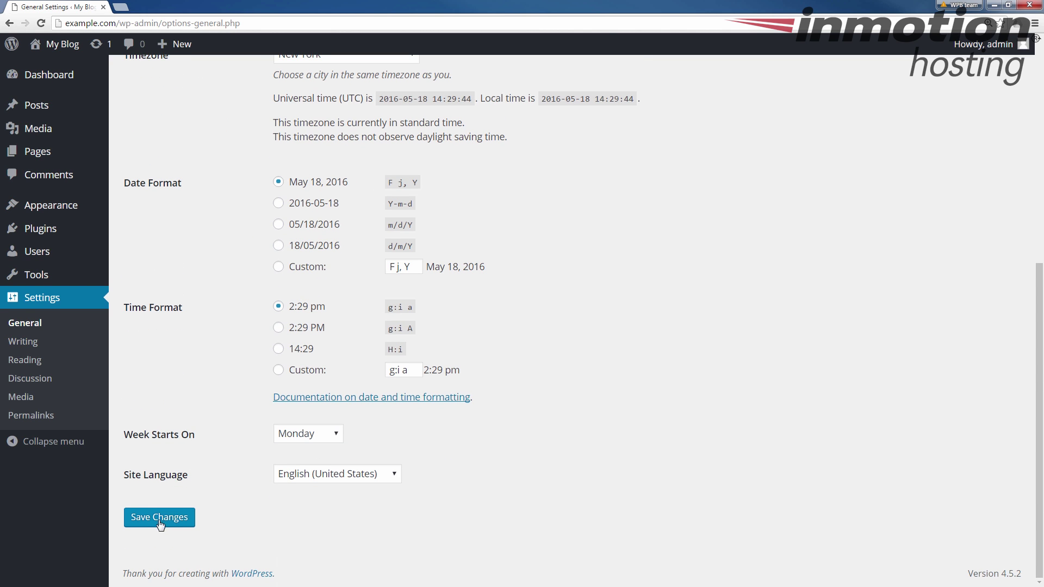
pyautogui.click(172, 518)
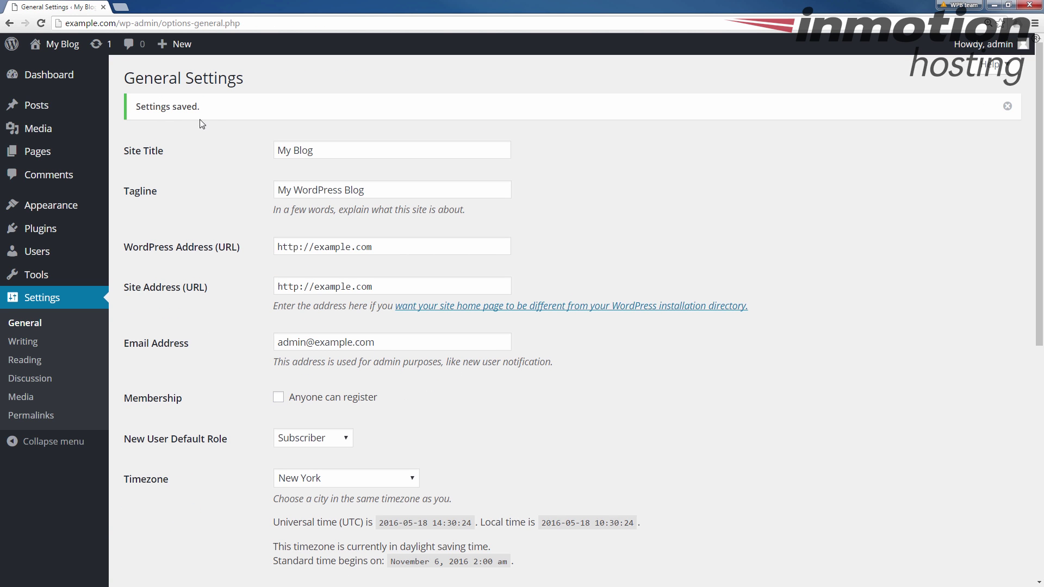
pyautogui.moveTo(219, 107); pyautogui.dragTo(130, 99)
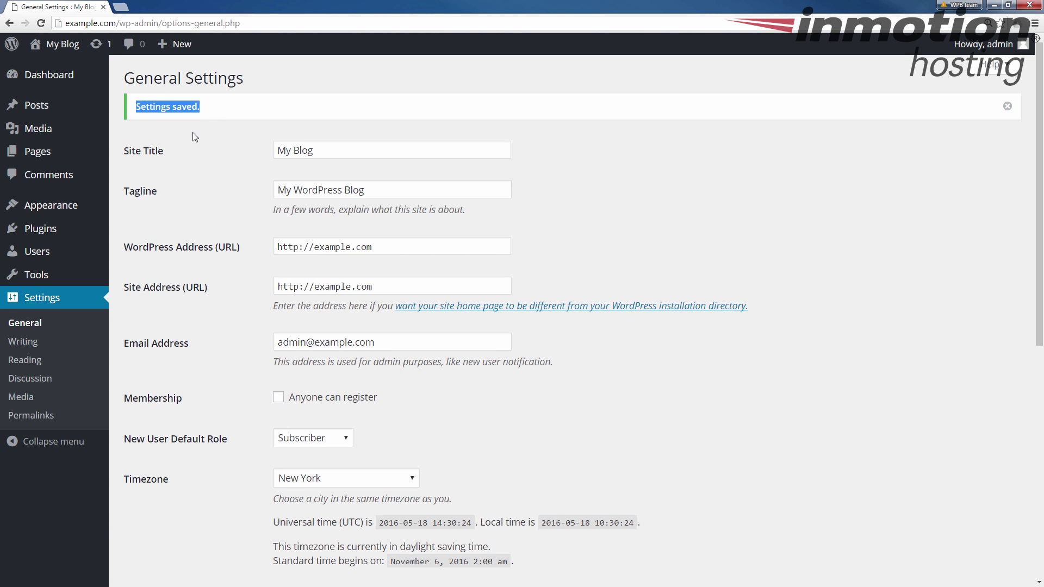
pyautogui.click(199, 152)
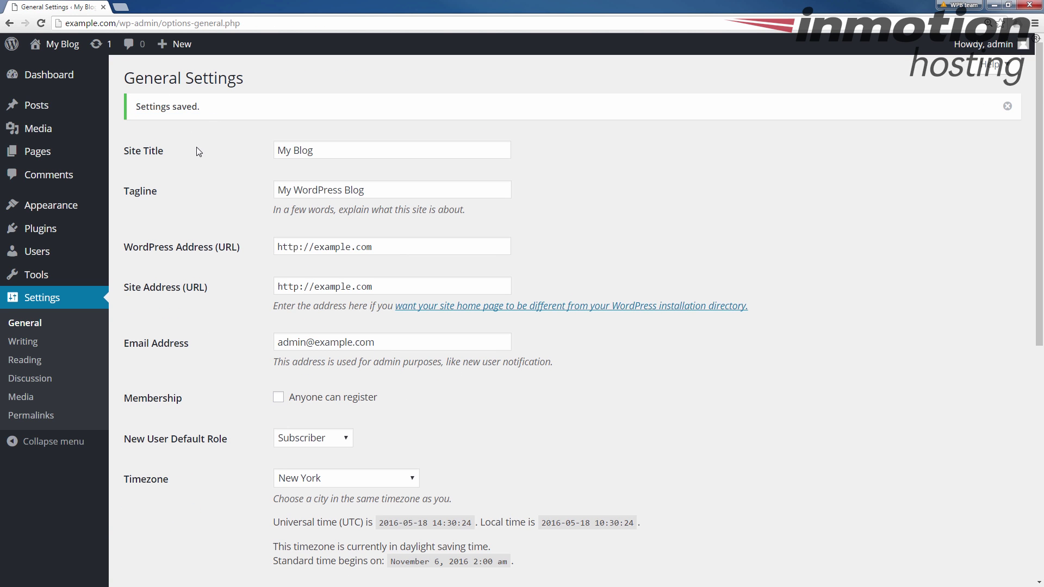
# Step: Open the 'This is a test' post from the posts list for editing
pyautogui.click(29, 109)
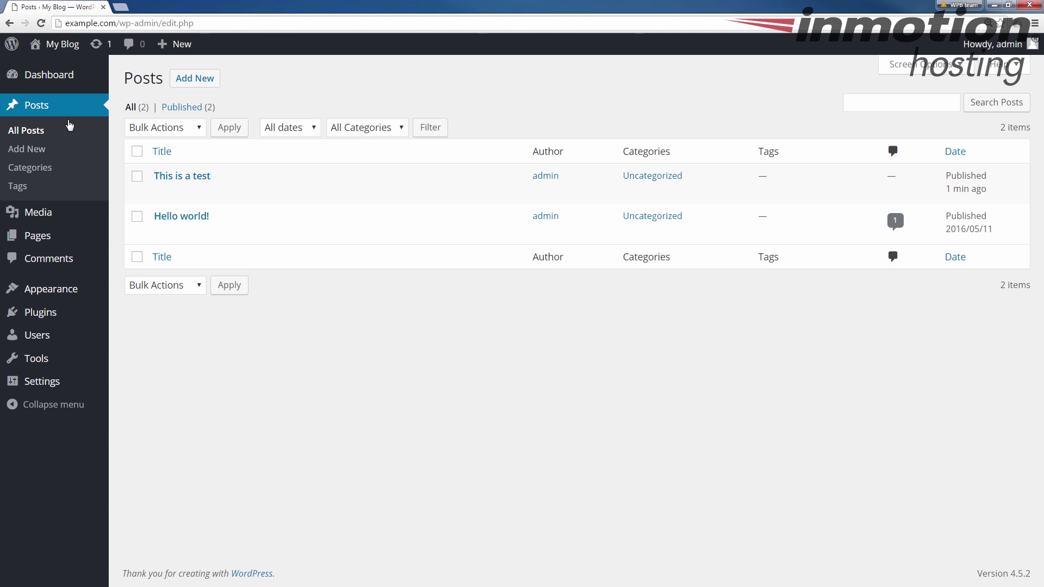
pyautogui.moveTo(183, 187)
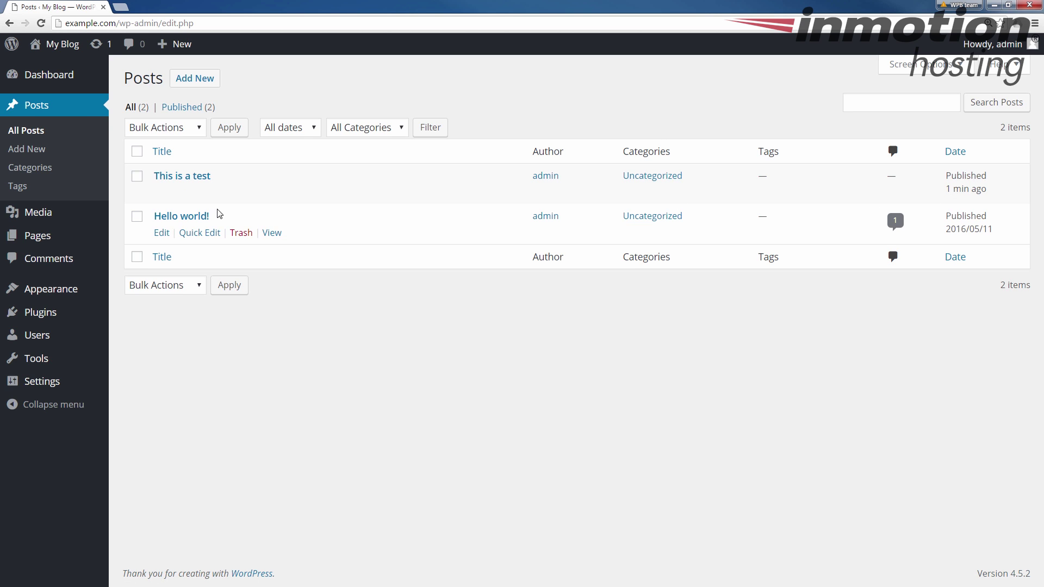
pyautogui.click(162, 195)
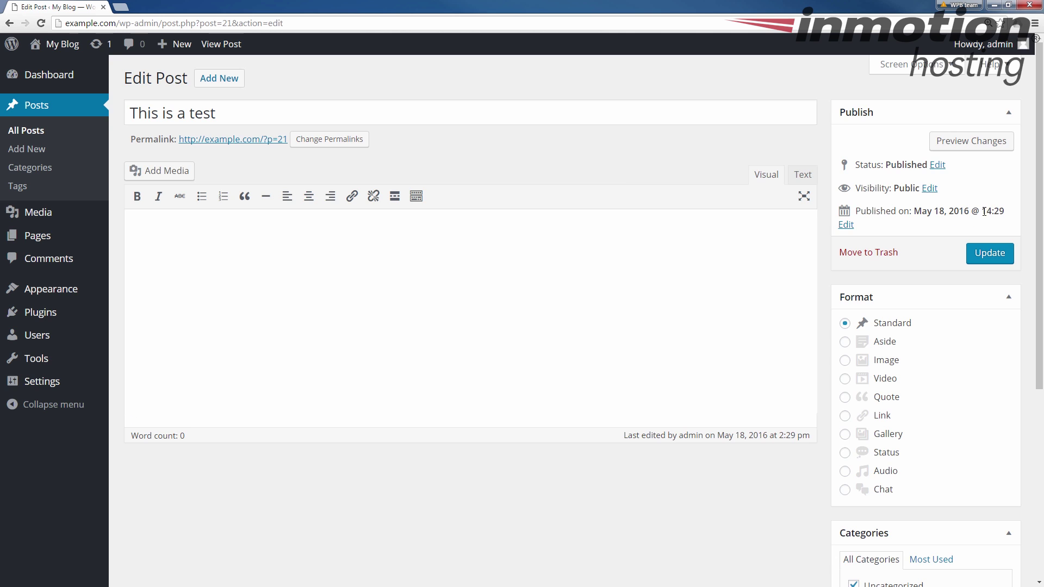
# Step: Create and publish a new post titled 'This is test2'
pyautogui.click(50, 109)
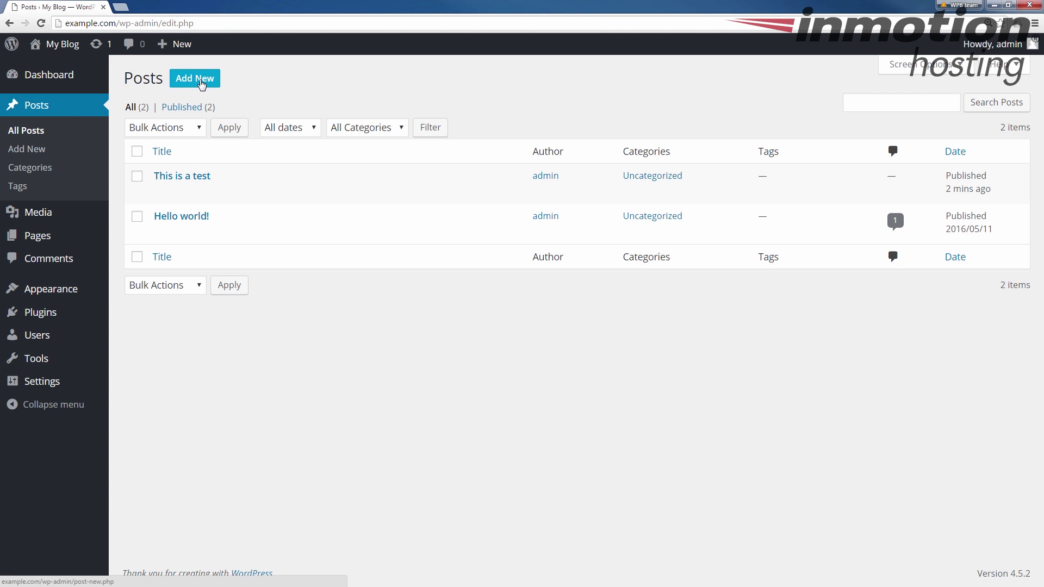
pyautogui.click(201, 82)
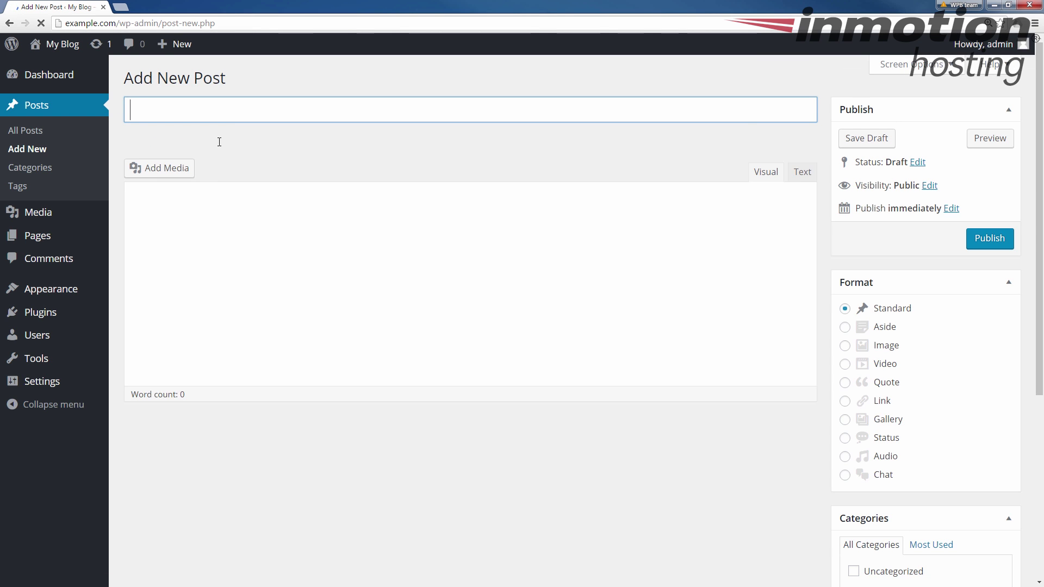
pyautogui.write('This')
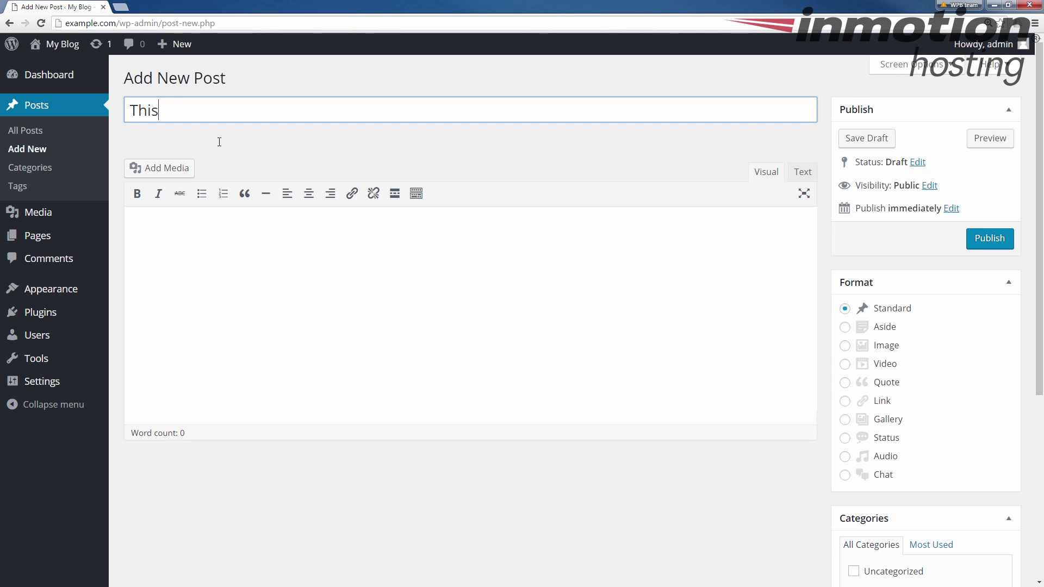
pyautogui.write(' is test2')
pyautogui.click(987, 240)
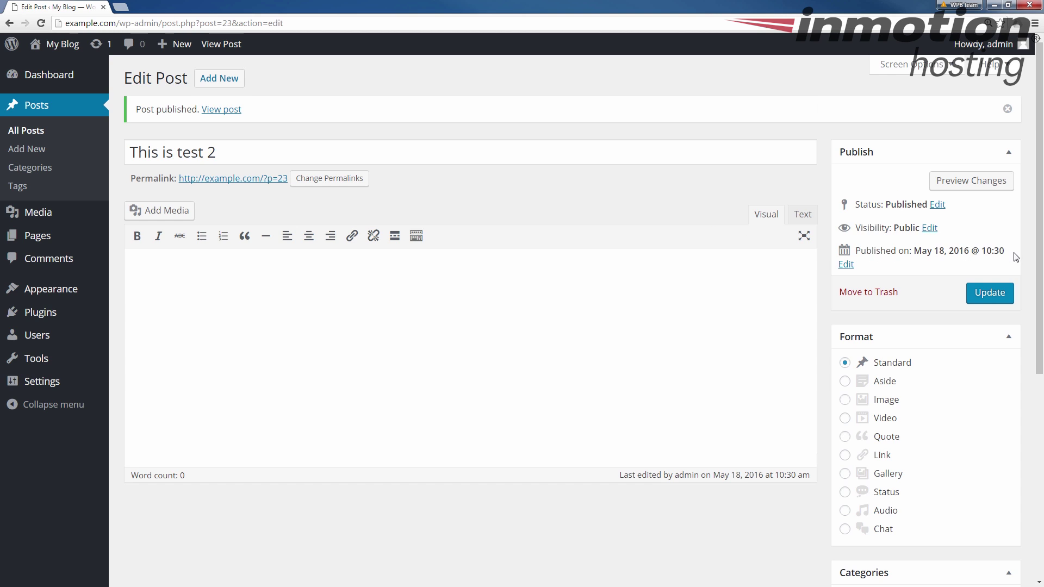
# Step: Highlight the post's 'Published on' line showing the 10:30 publish time
pyautogui.moveTo(1005, 251); pyautogui.dragTo(986, 253)
pyautogui.moveTo(982, 254); pyautogui.dragTo(916, 255)
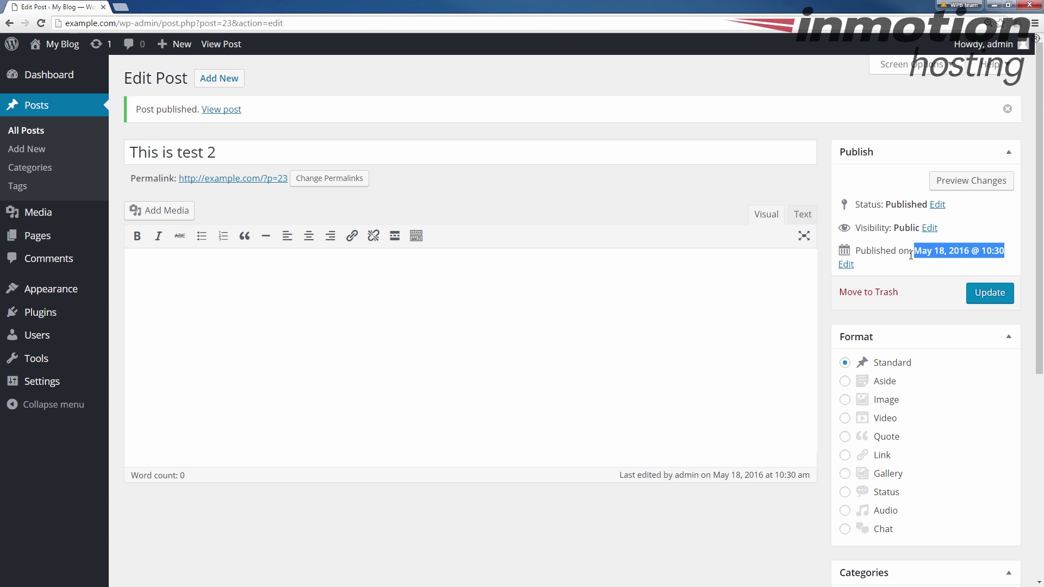
pyautogui.click(972, 262)
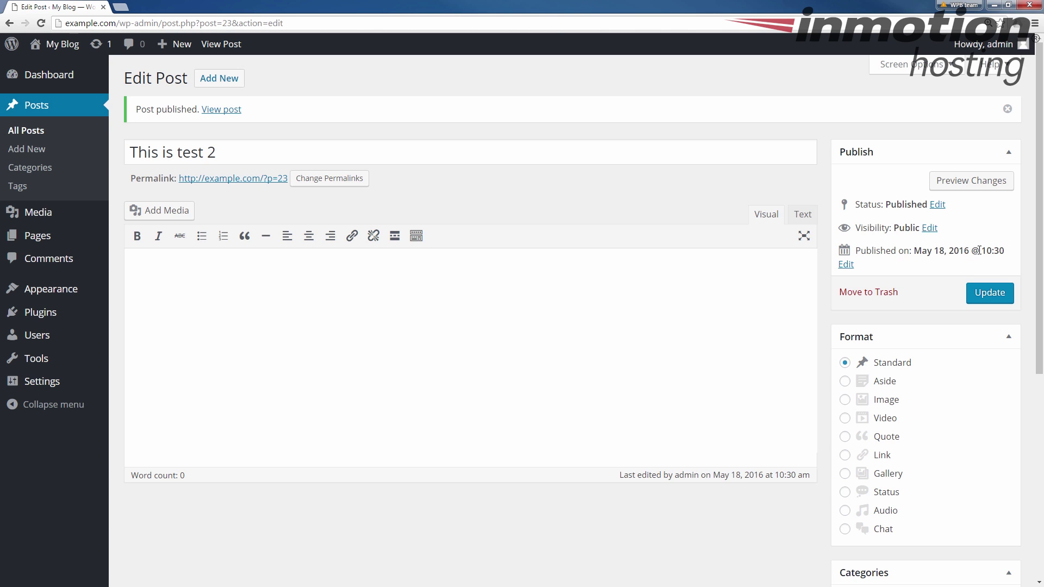
pyautogui.moveTo(1005, 251); pyautogui.dragTo(855, 250)
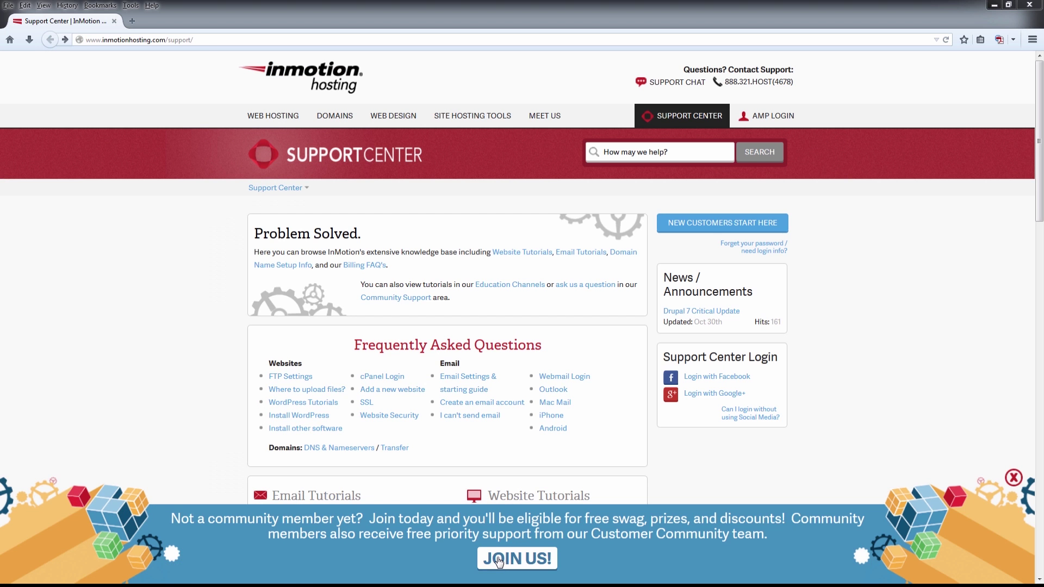
# Step: Choose Join the Community on the InMotion Hosting Support Center page
pyautogui.click(500, 560)
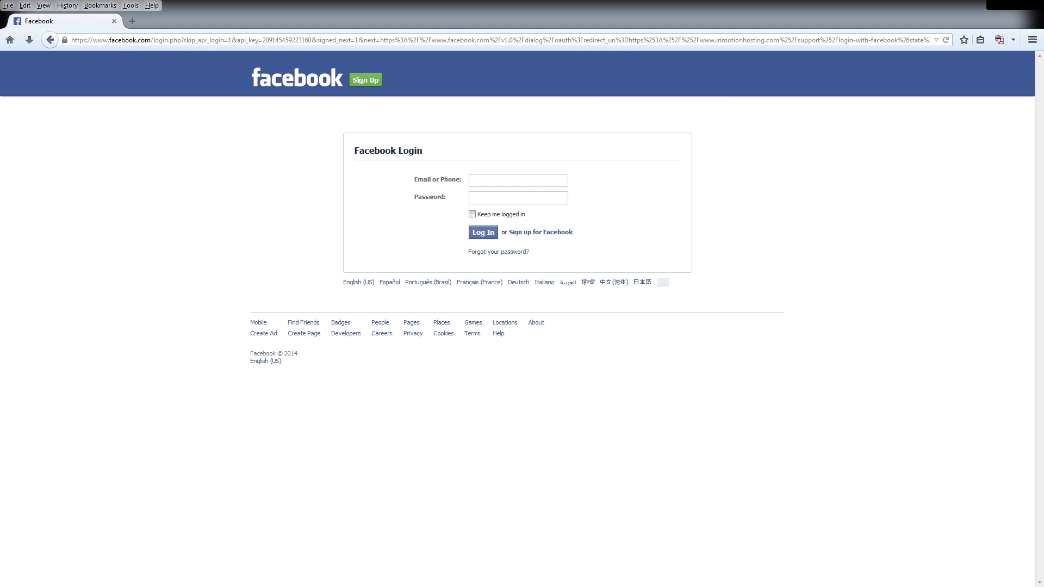